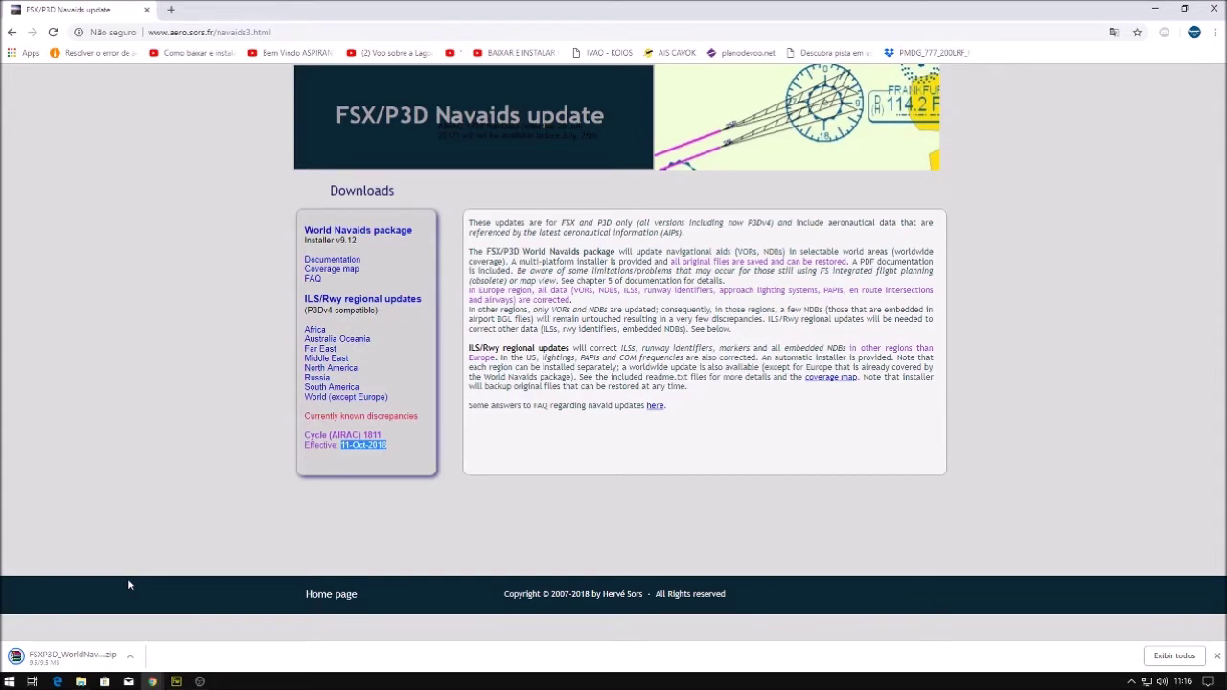
Step: Locate the downloaded FSXP3D_WorldNavaids archive in its folder and extract it into a subfolder of the same name
{"action": "left_click", "coordinate": [133, 659]}
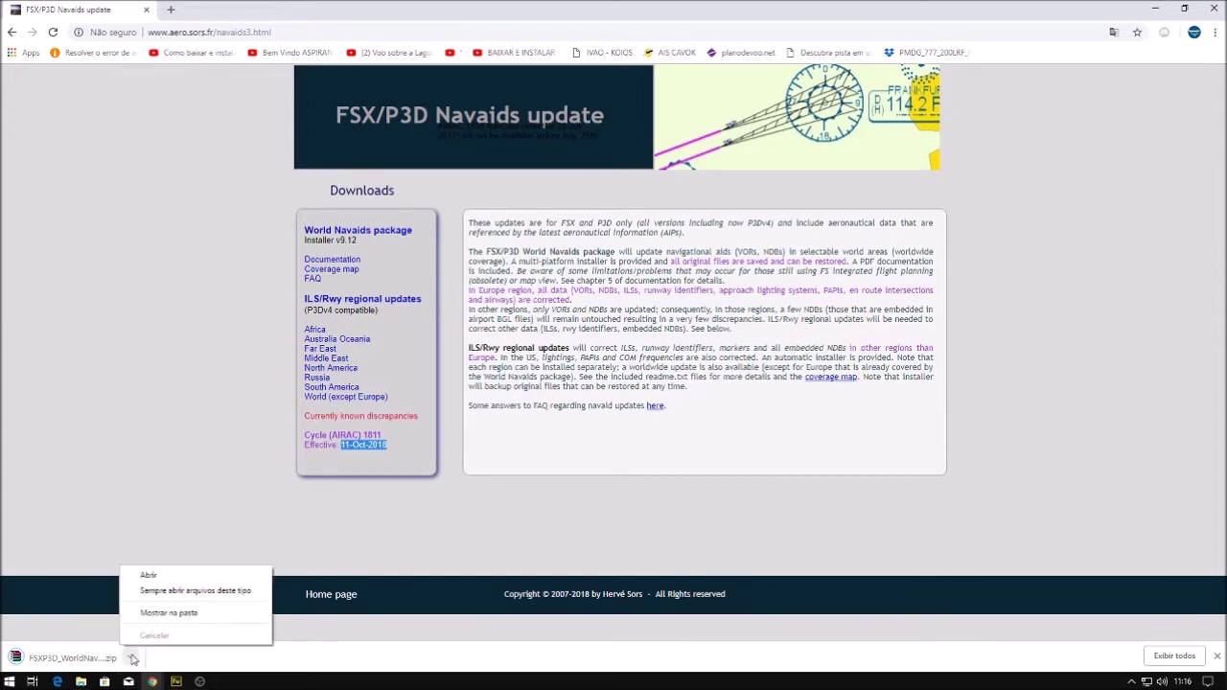
{"action": "left_click", "coordinate": [157, 620]}
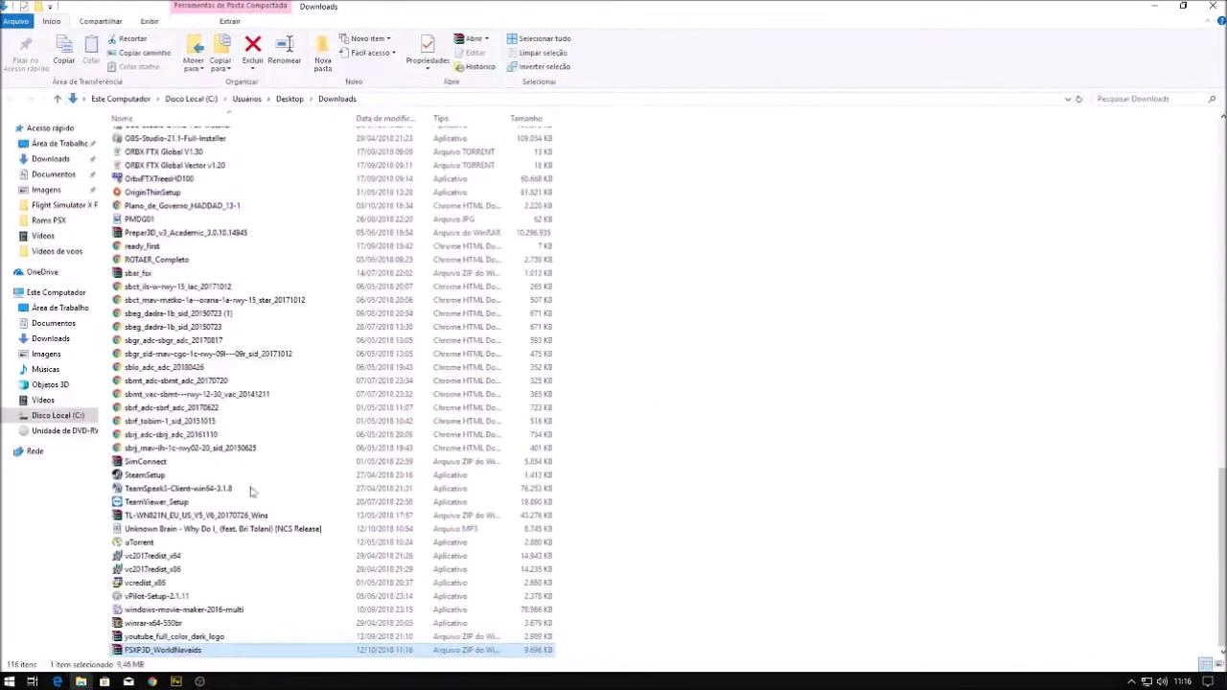
{"action": "right_click", "coordinate": [134, 652]}
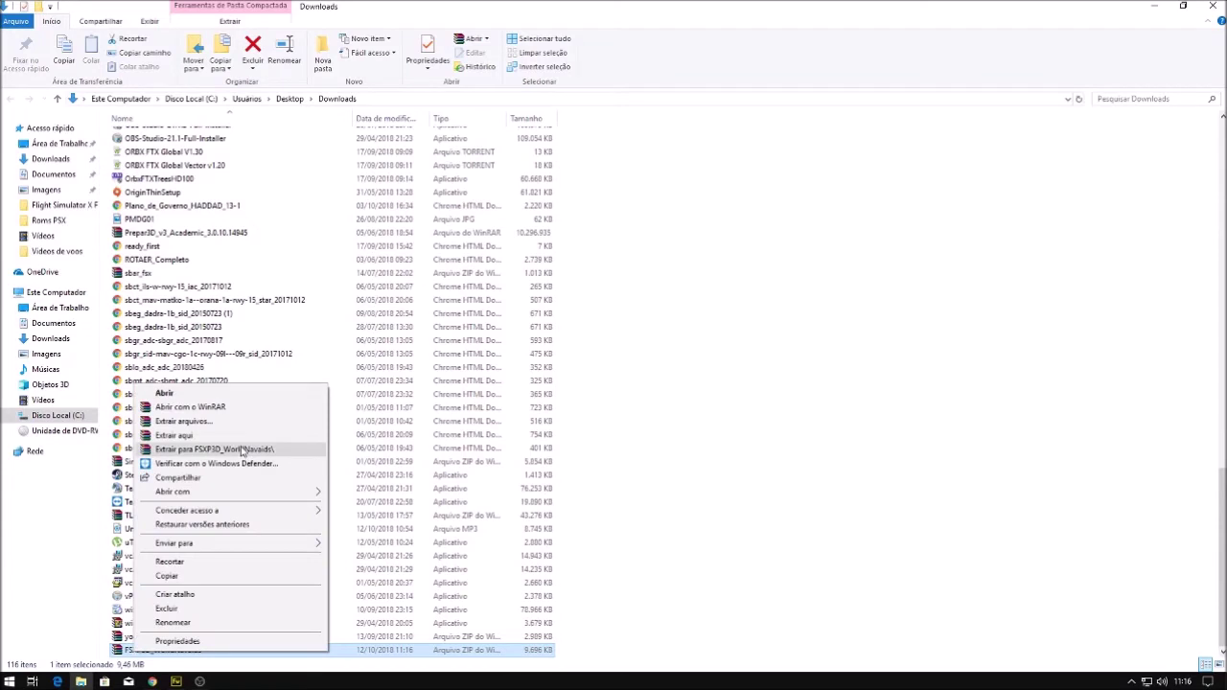
{"action": "left_click", "coordinate": [243, 451]}
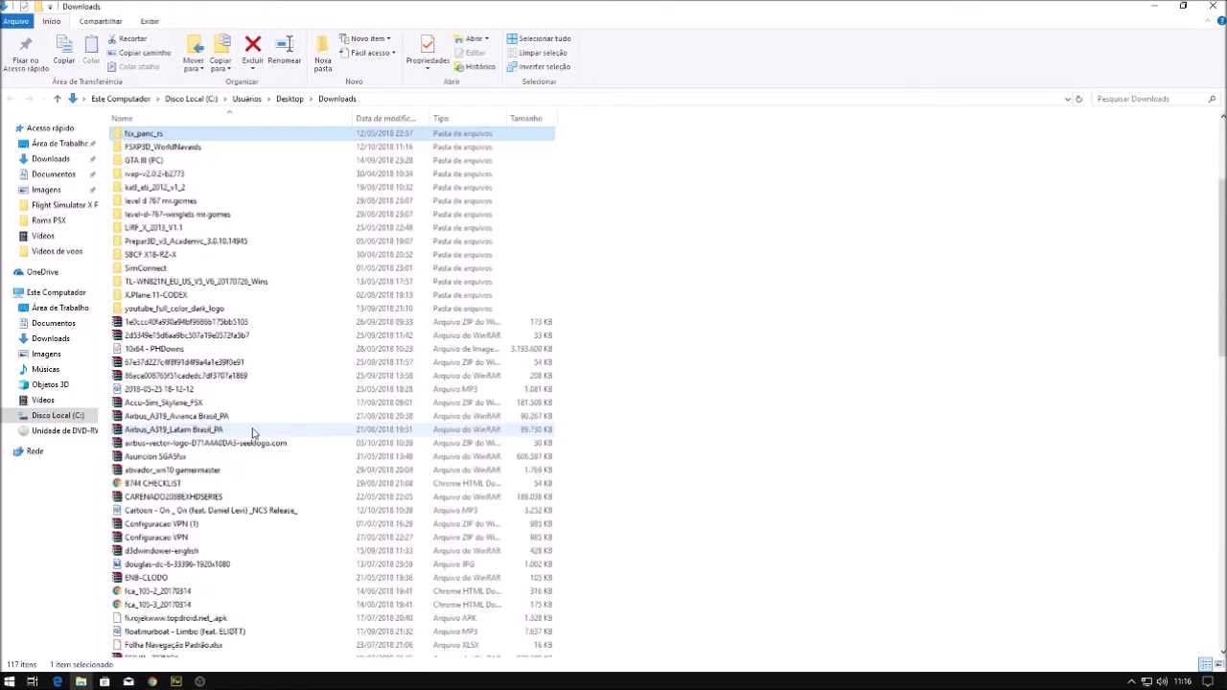
Step: Open the extracted FSXP3D_WorldNavaids folder and run FSXP3DNavaids_Installer as administrator
{"action": "double_click", "coordinate": [163, 147]}
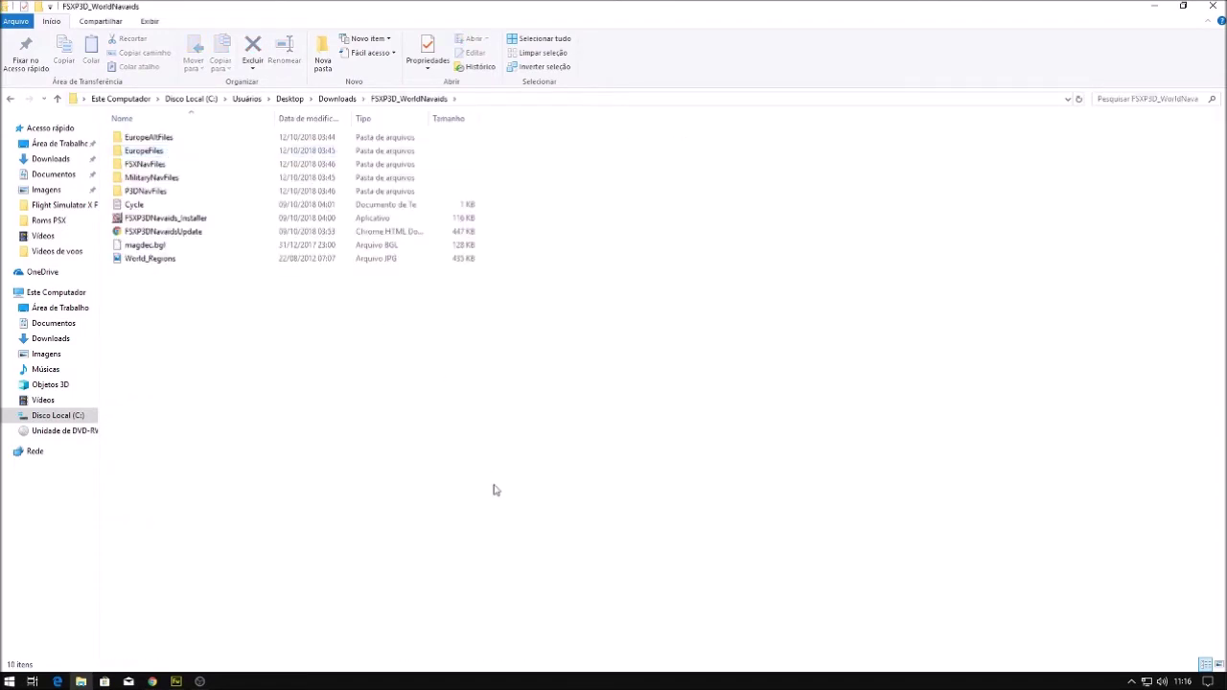
{"action": "left_click", "coordinate": [521, 100]}
{"action": "left_click", "coordinate": [282, 430]}
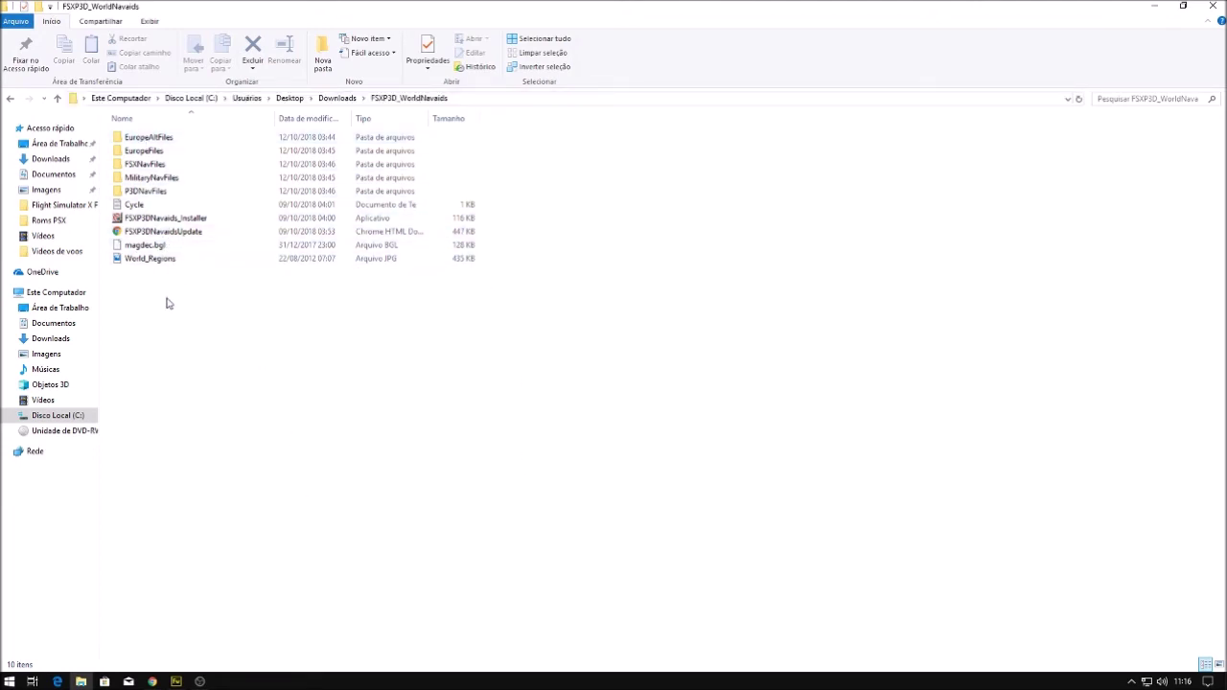
{"action": "left_click", "coordinate": [192, 220]}
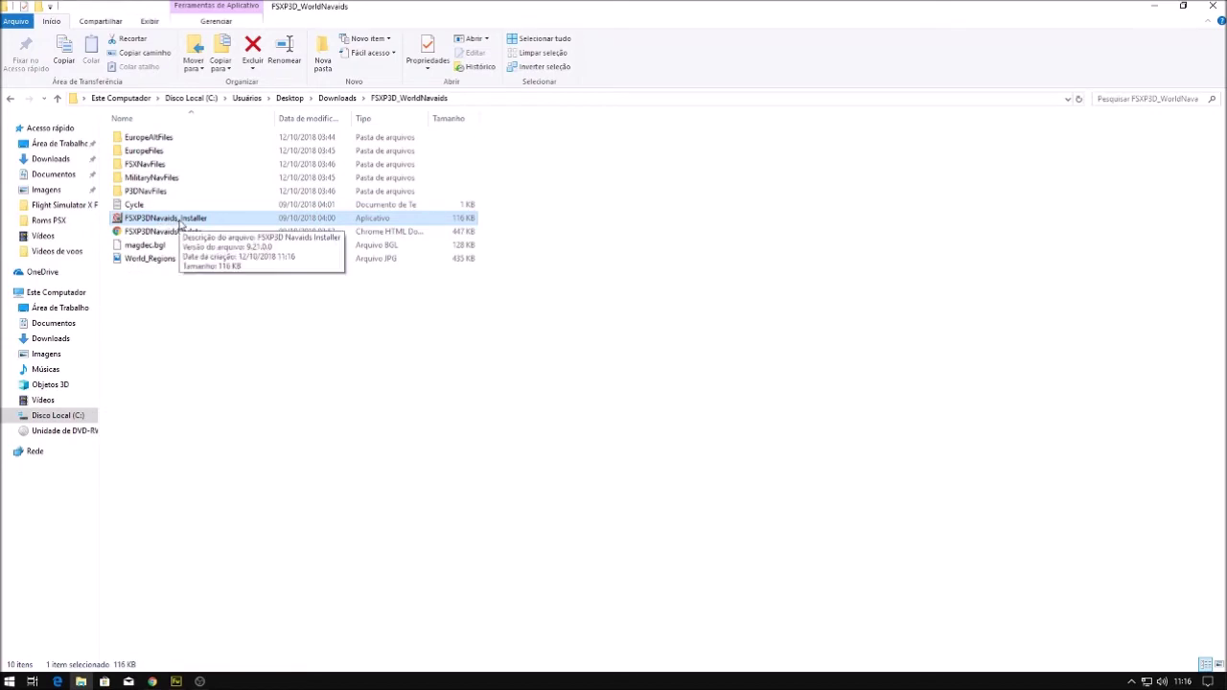
{"action": "right_click", "coordinate": [186, 222]}
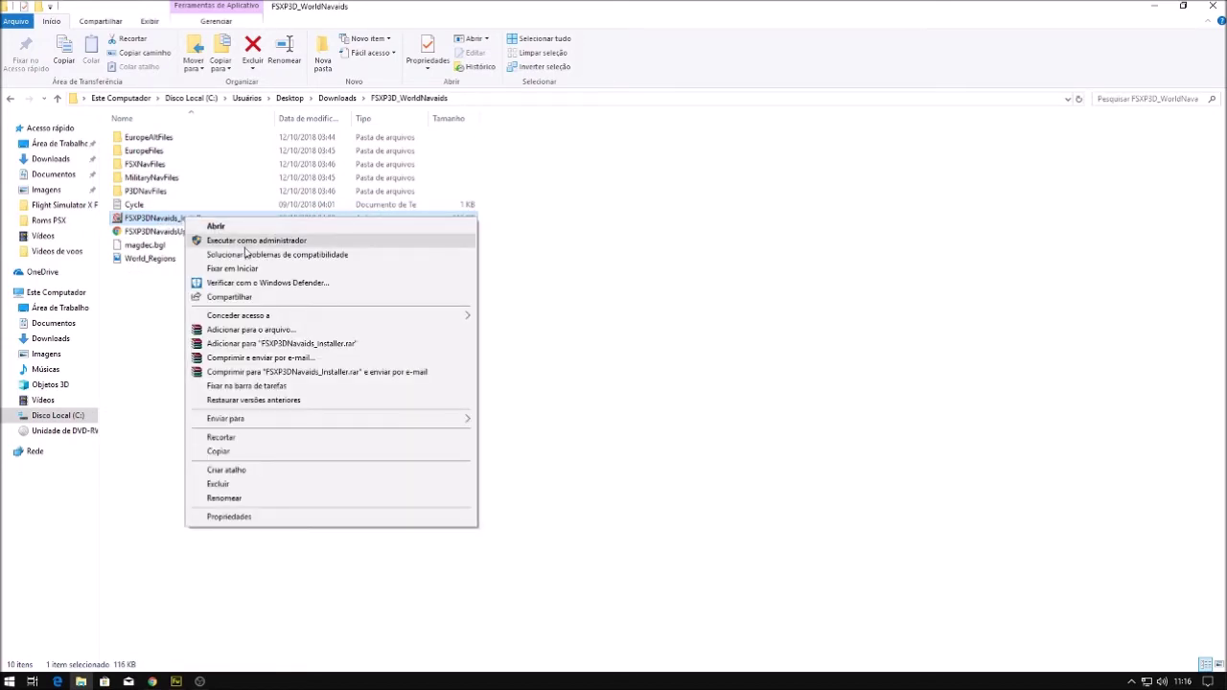
{"action": "left_click", "coordinate": [248, 241]}
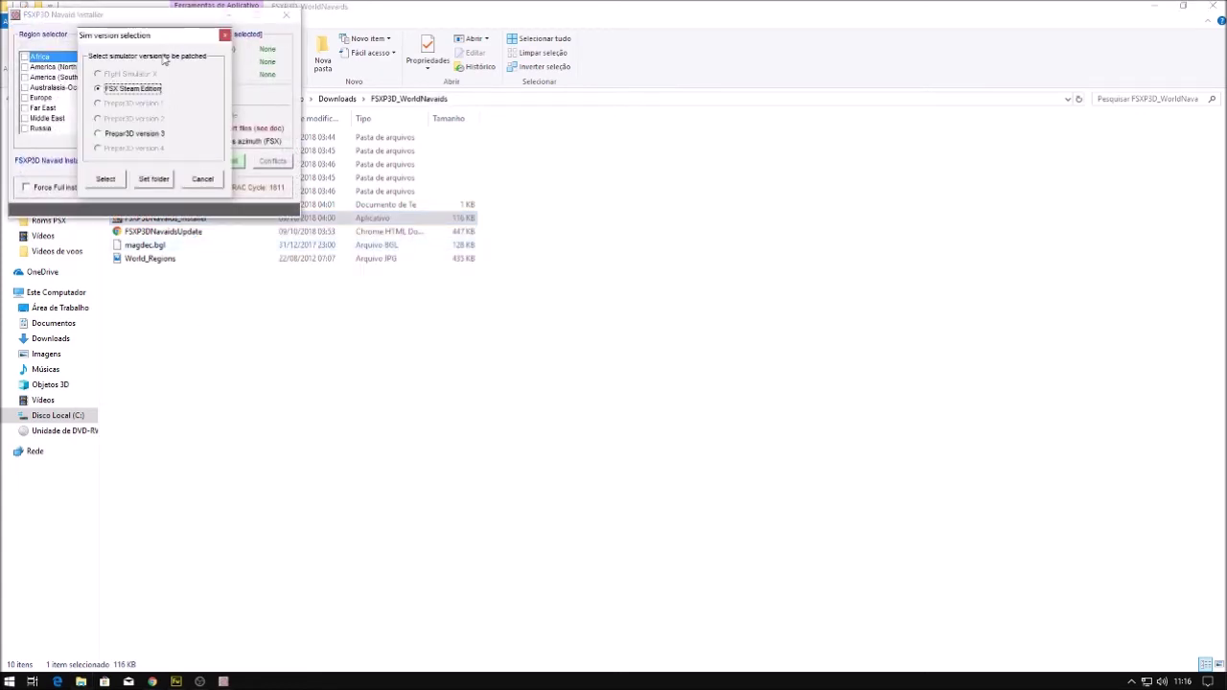
Step: Choose FSX Steam Edition as the simulator version to be patched and move the installer window clear of the file list
{"action": "left_click_drag", "start_coordinate": [160, 38], "coordinate": [525, 291]}
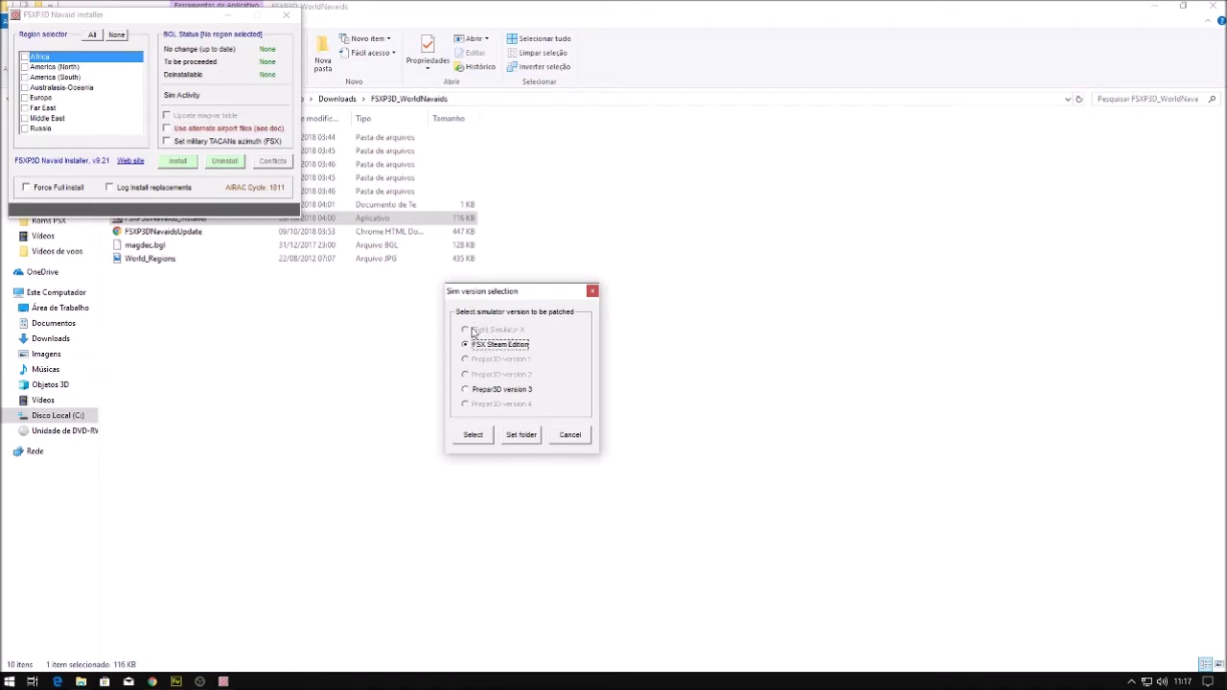
{"action": "left_click", "coordinate": [494, 391]}
{"action": "left_click", "coordinate": [496, 350]}
{"action": "left_click", "coordinate": [474, 436]}
{"action": "left_click_drag", "start_coordinate": [158, 21], "coordinate": [602, 368]}
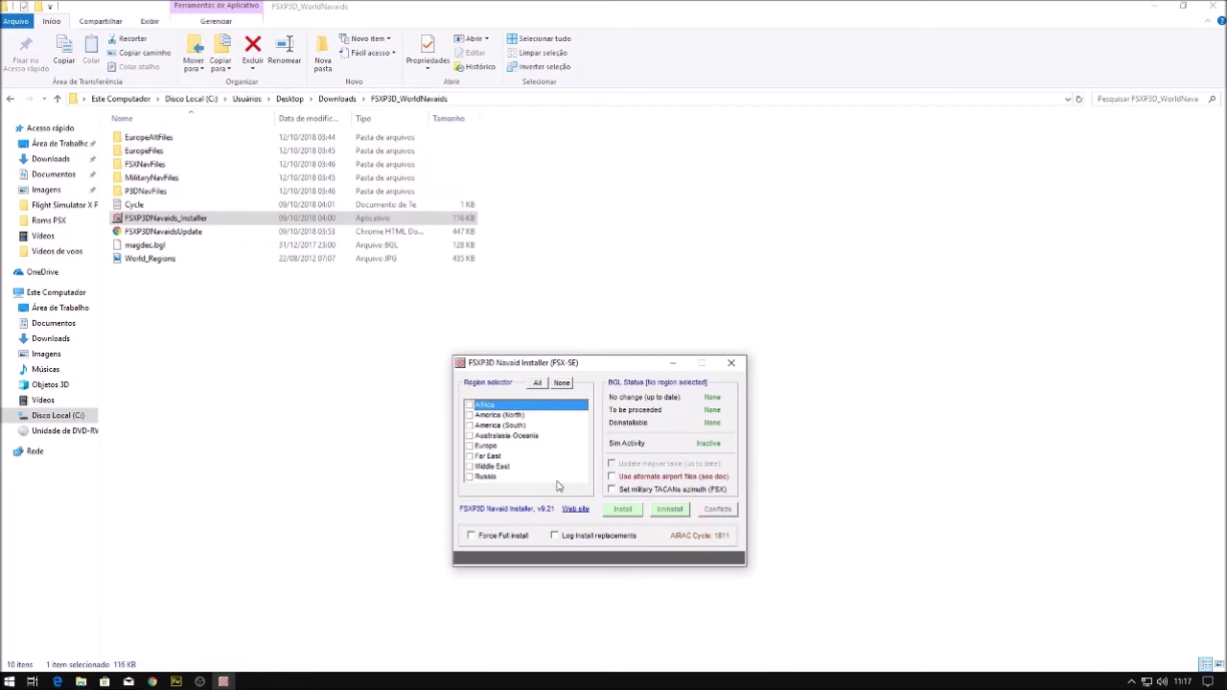
Step: Select all world regions in the navaid installer, from Africa to Russia, and close the installer
{"action": "left_click", "coordinate": [470, 407]}
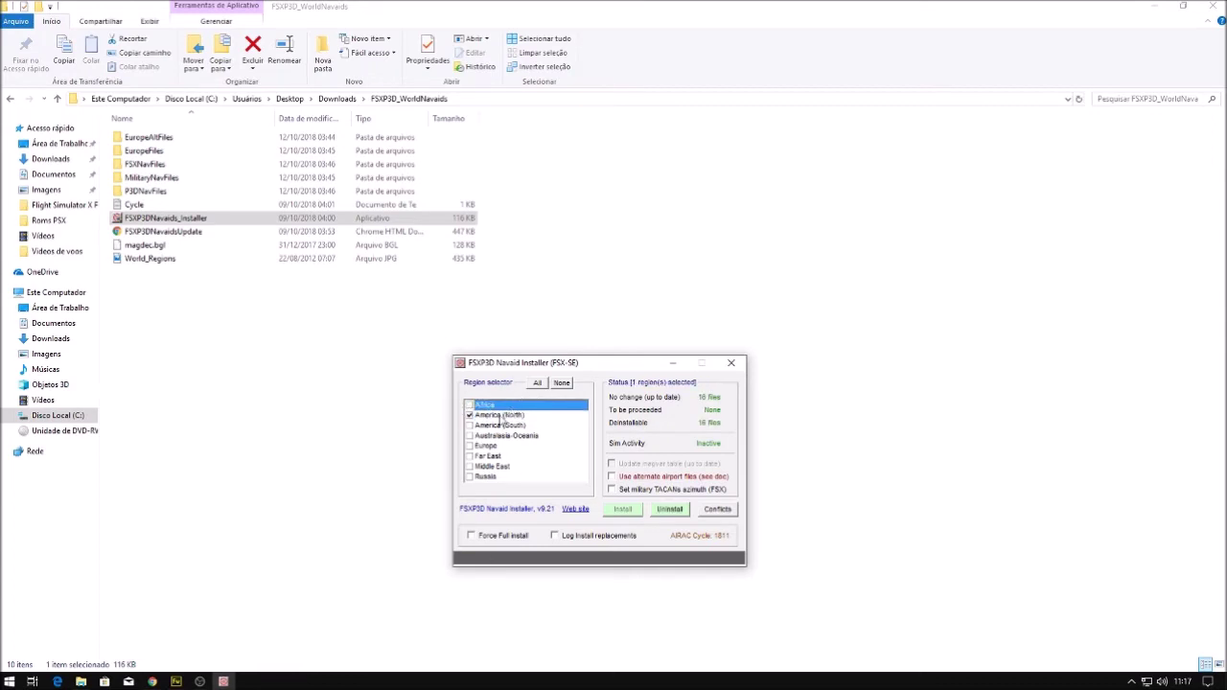
{"action": "left_click", "coordinate": [471, 428]}
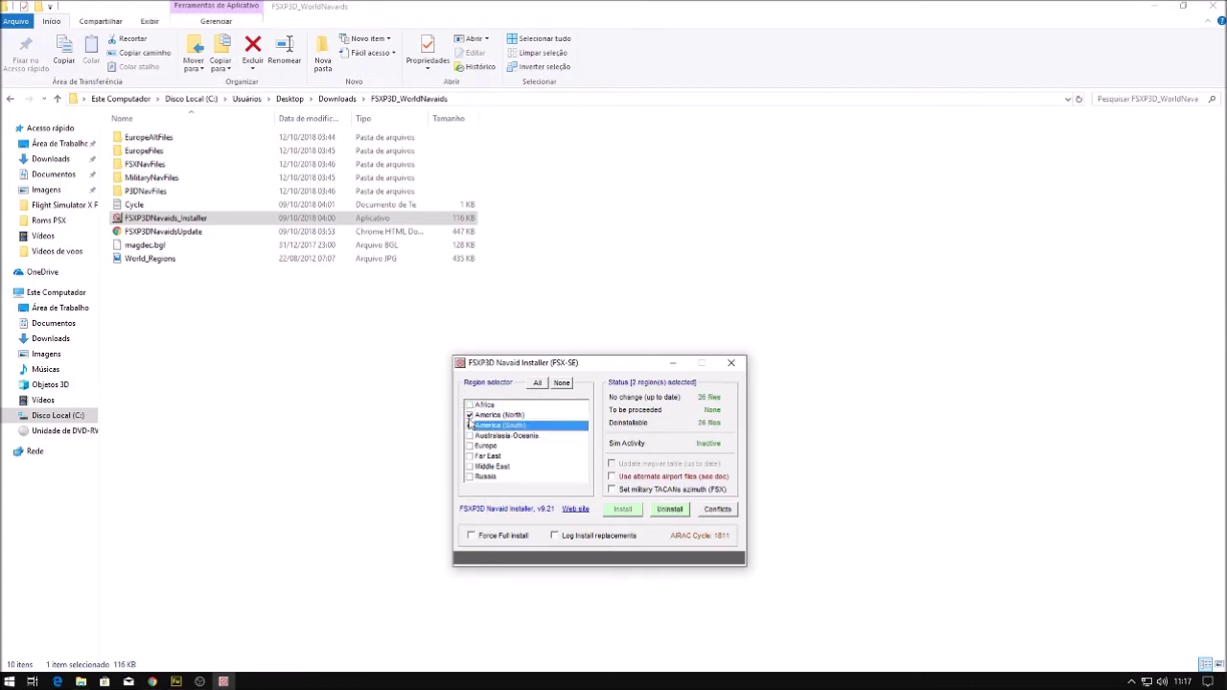
{"action": "left_click", "coordinate": [535, 383]}
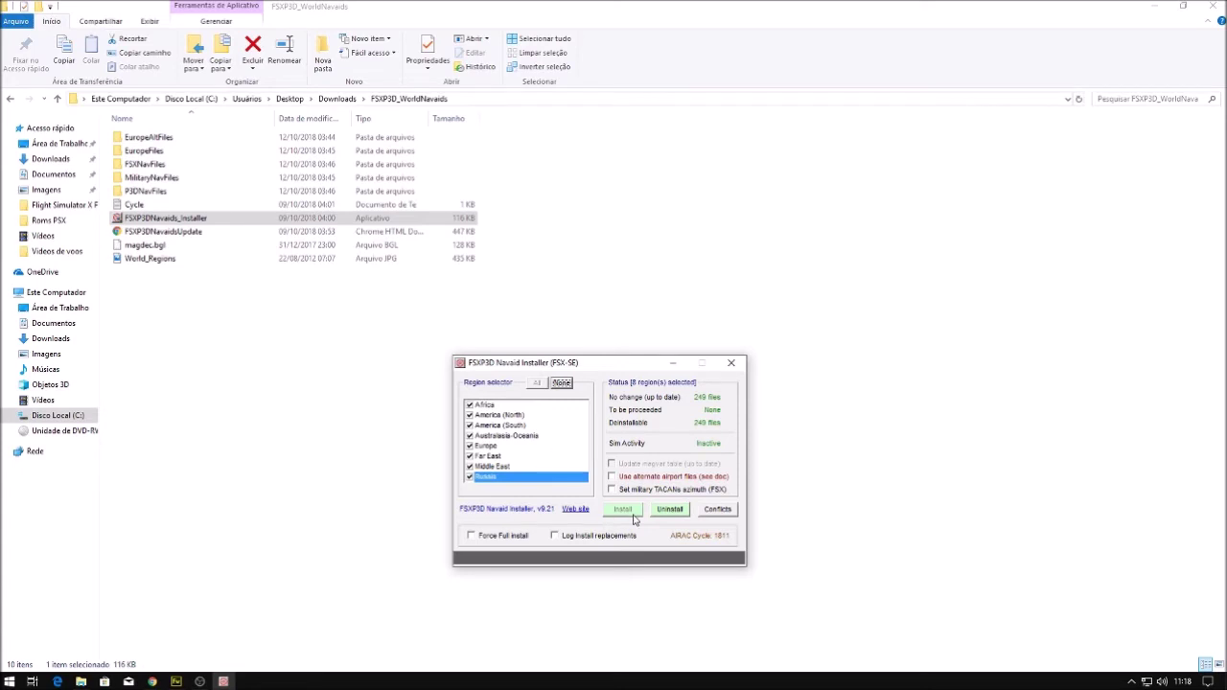
{"action": "left_click", "coordinate": [731, 364]}
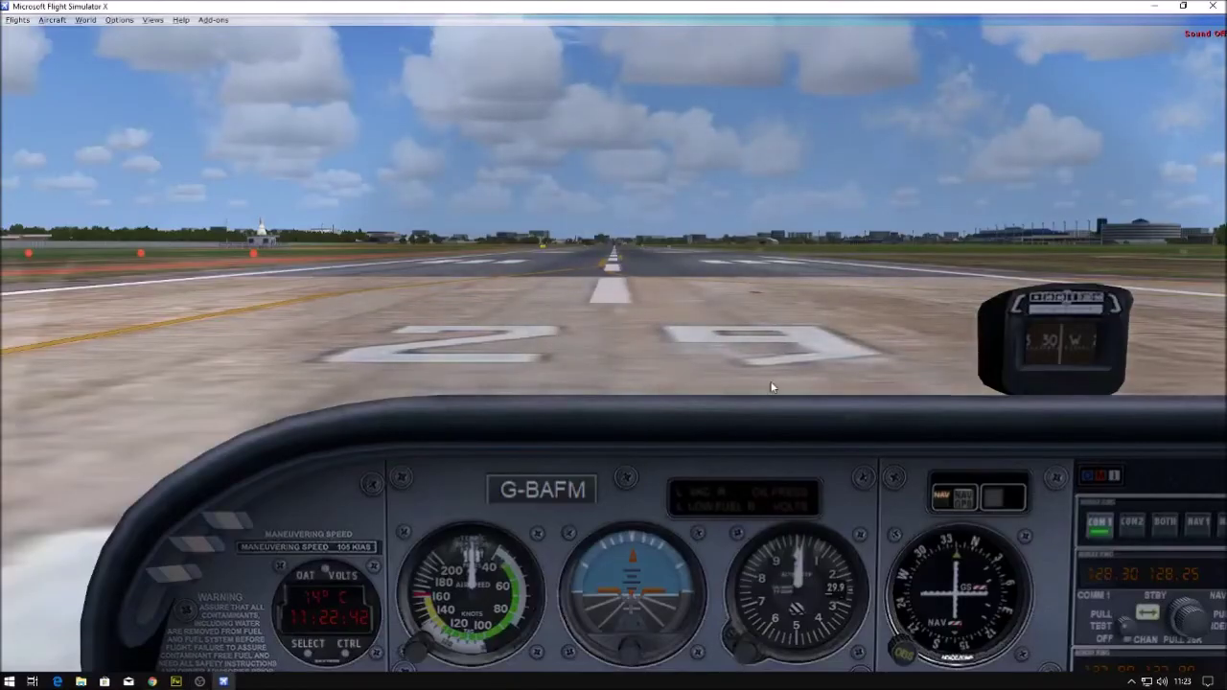
{"action": "scroll", "coordinate": [751, 443], "scroll_direction": "up", "scroll_amount": 2}
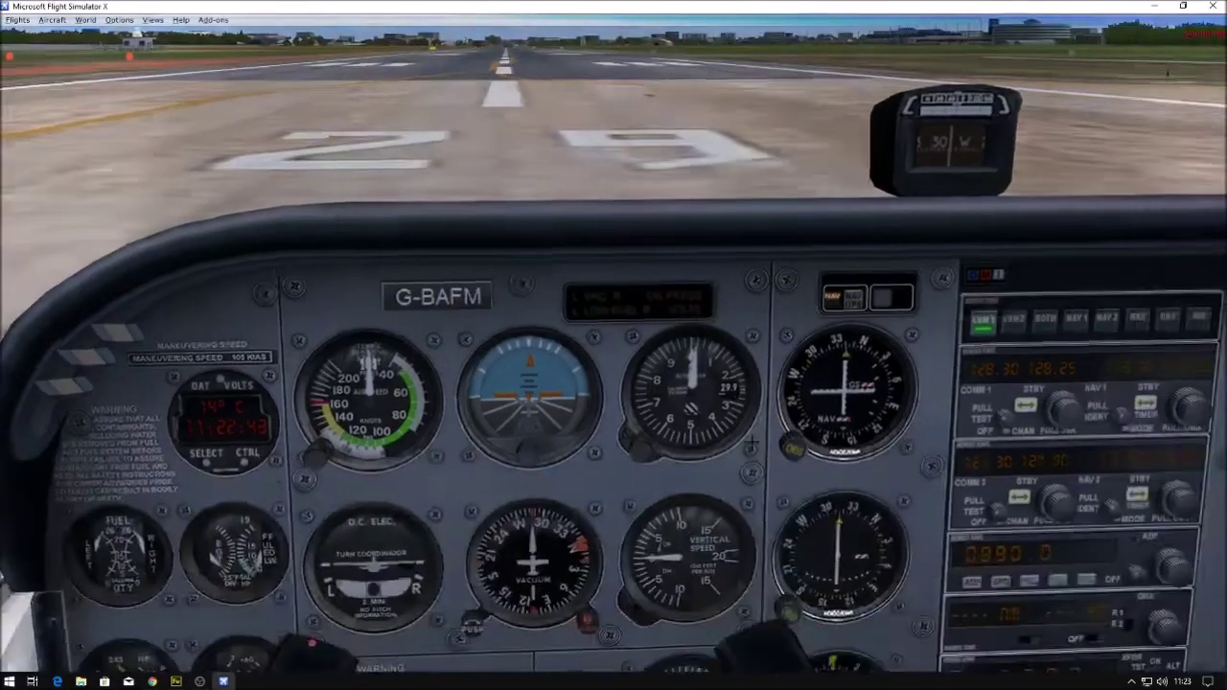
{"action": "scroll", "coordinate": [752, 443], "scroll_direction": "down", "scroll_amount": 5}
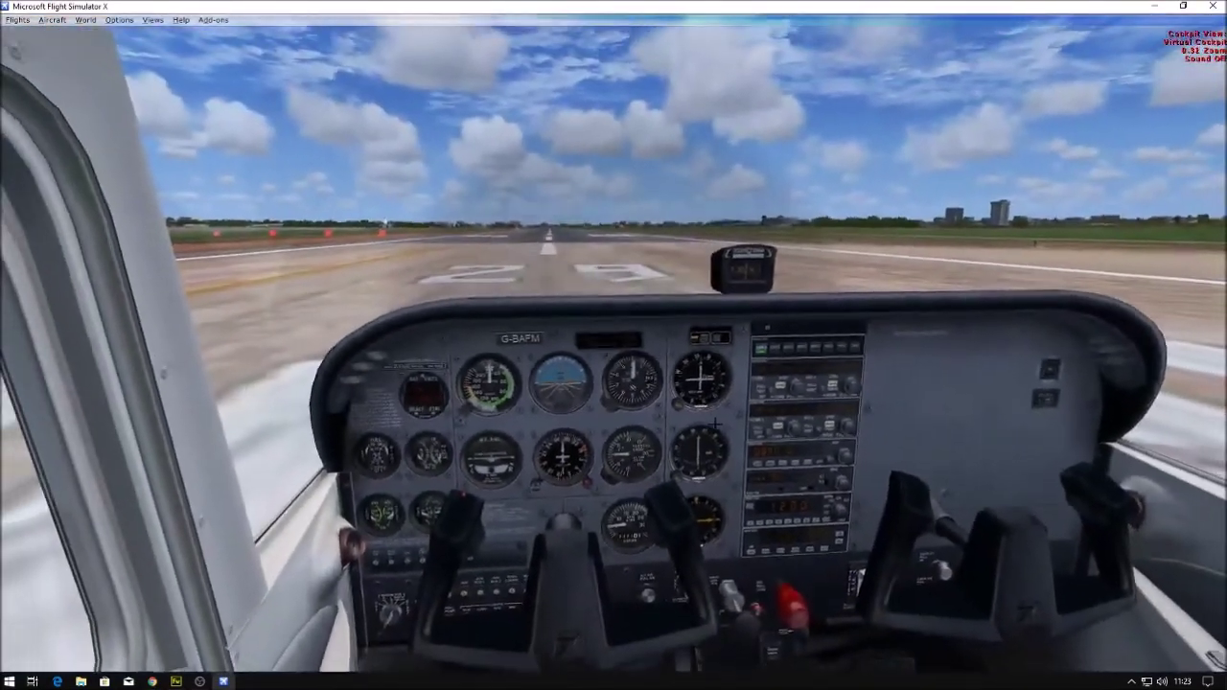
{"action": "scroll", "coordinate": [715, 425], "scroll_direction": "up", "scroll_amount": 1}
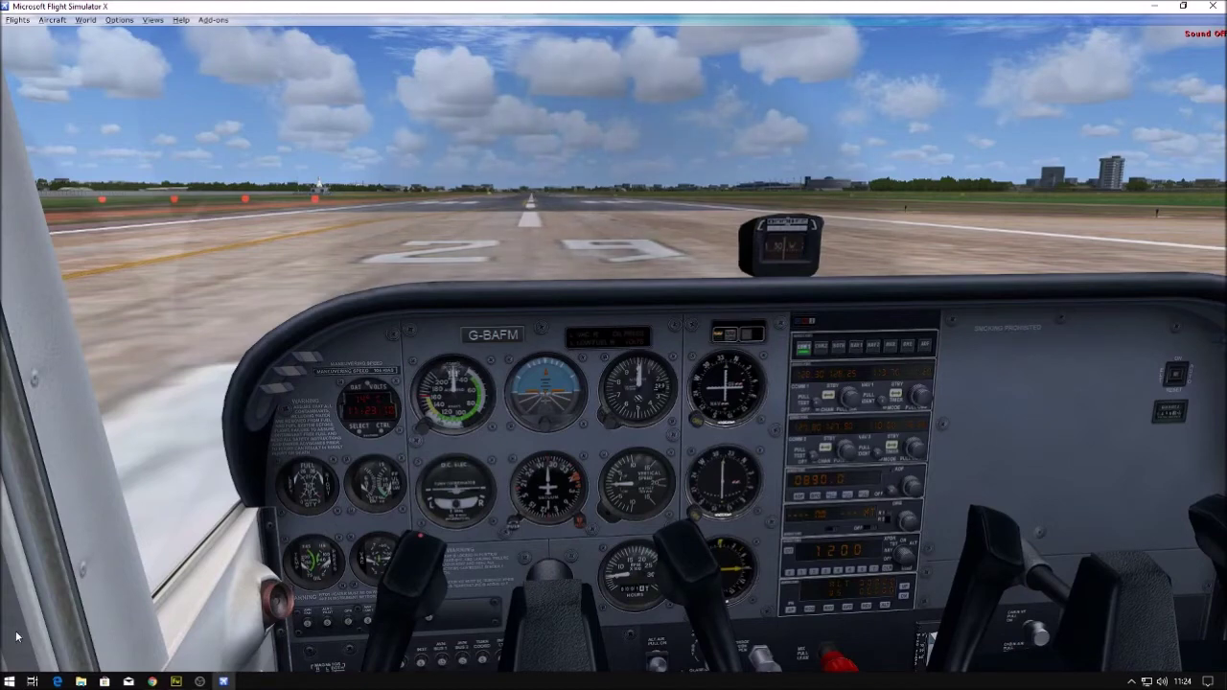
Step: Switch to Chrome and examine the SBPA runway 29 SID chart, focusing on the ANBEV 1A departure from the runway
{"action": "mouse_move", "coordinate": [151, 681]}
{"action": "left_click", "coordinate": [199, 628]}
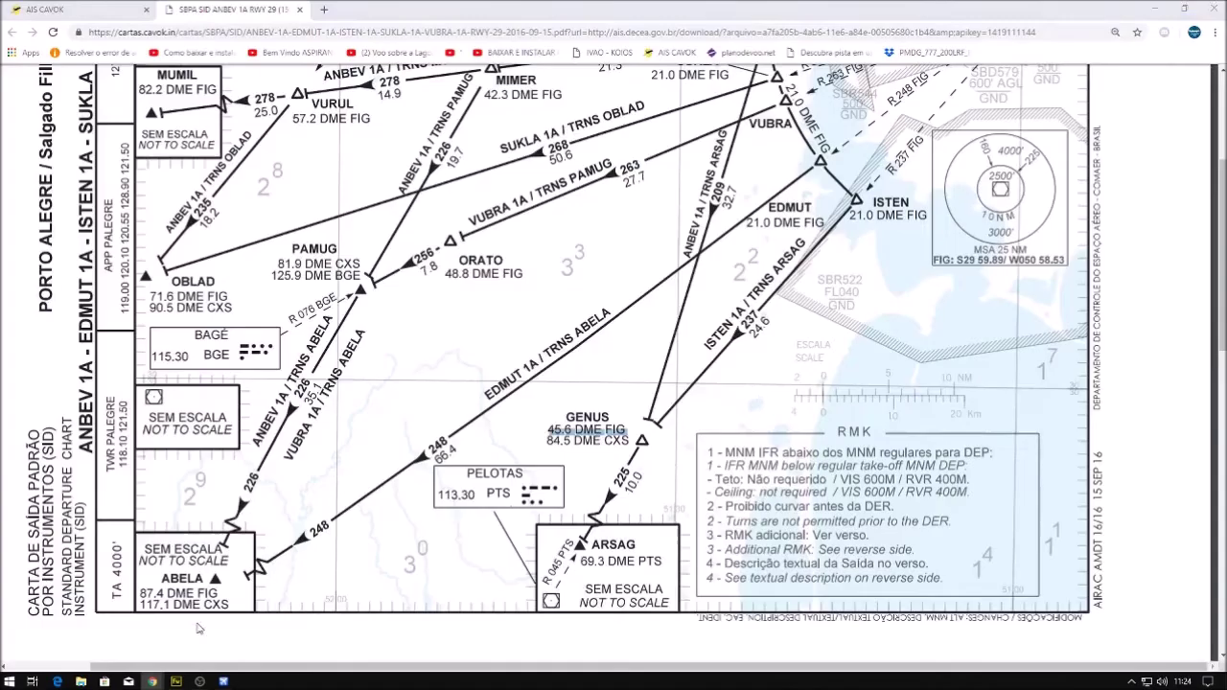
{"action": "scroll", "coordinate": [697, 442], "scroll_direction": "up", "scroll_amount": 2}
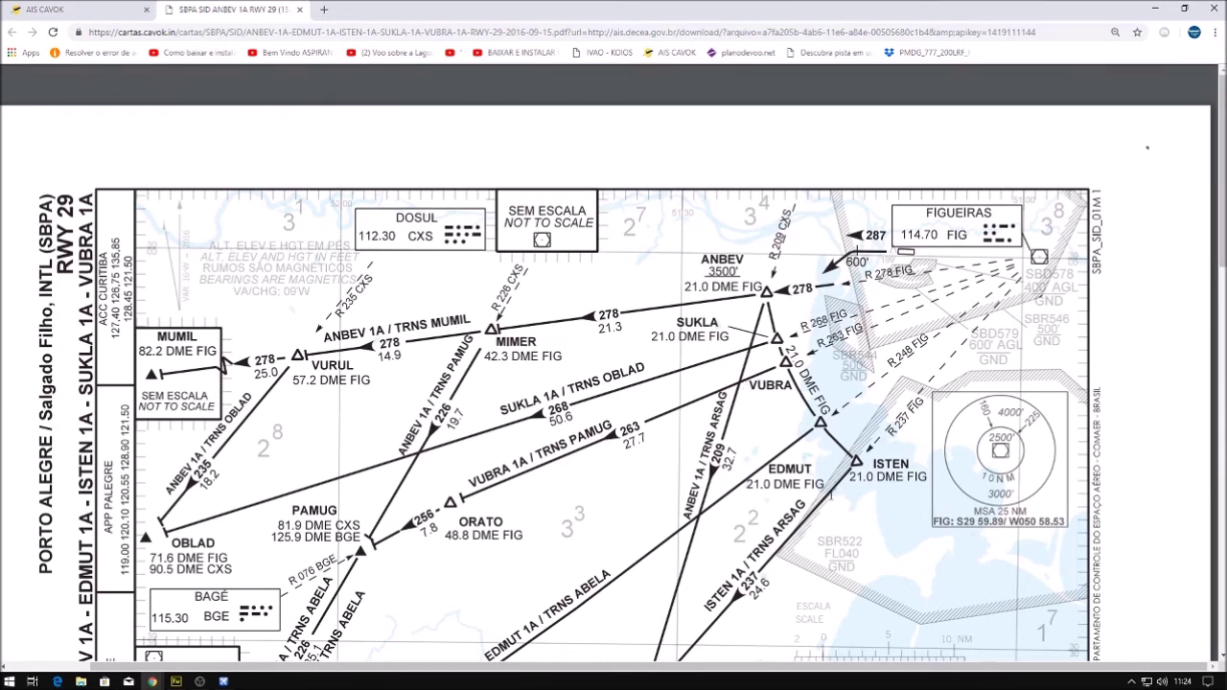
{"action": "scroll", "coordinate": [221, 568], "scroll_direction": "down", "scroll_amount": 1}
{"action": "scroll", "coordinate": [218, 568], "scroll_direction": "down", "scroll_amount": 1}
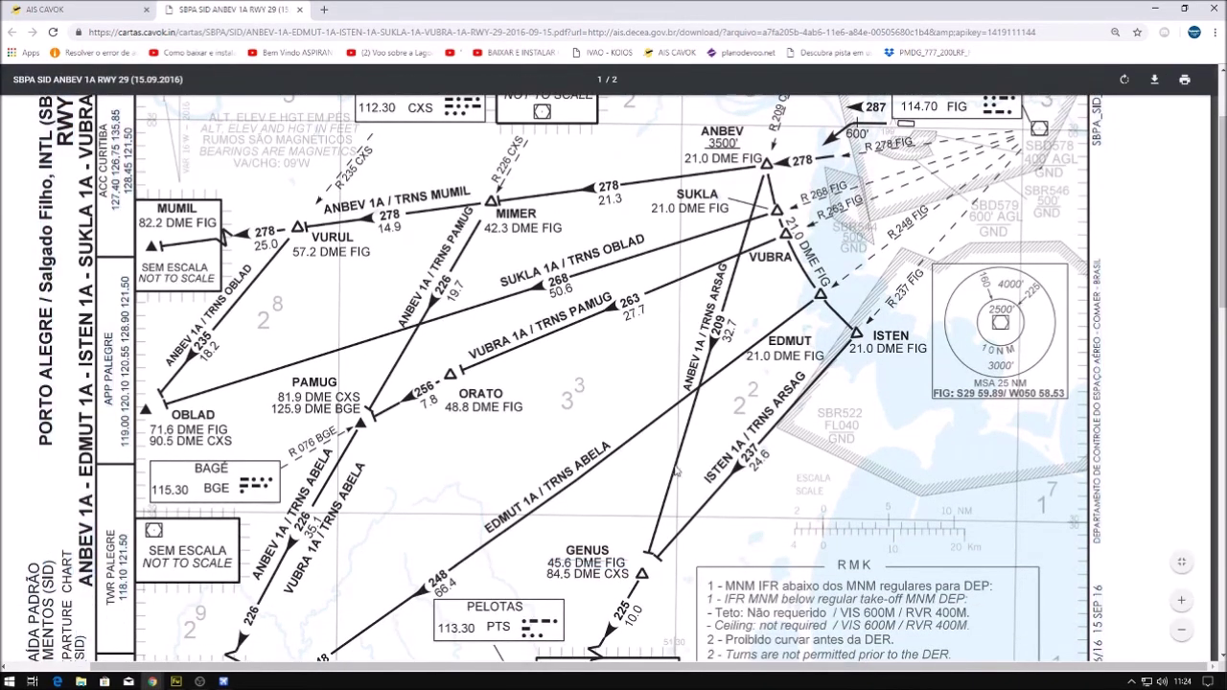
{"action": "scroll", "coordinate": [675, 475], "scroll_direction": "up", "scroll_amount": 1}
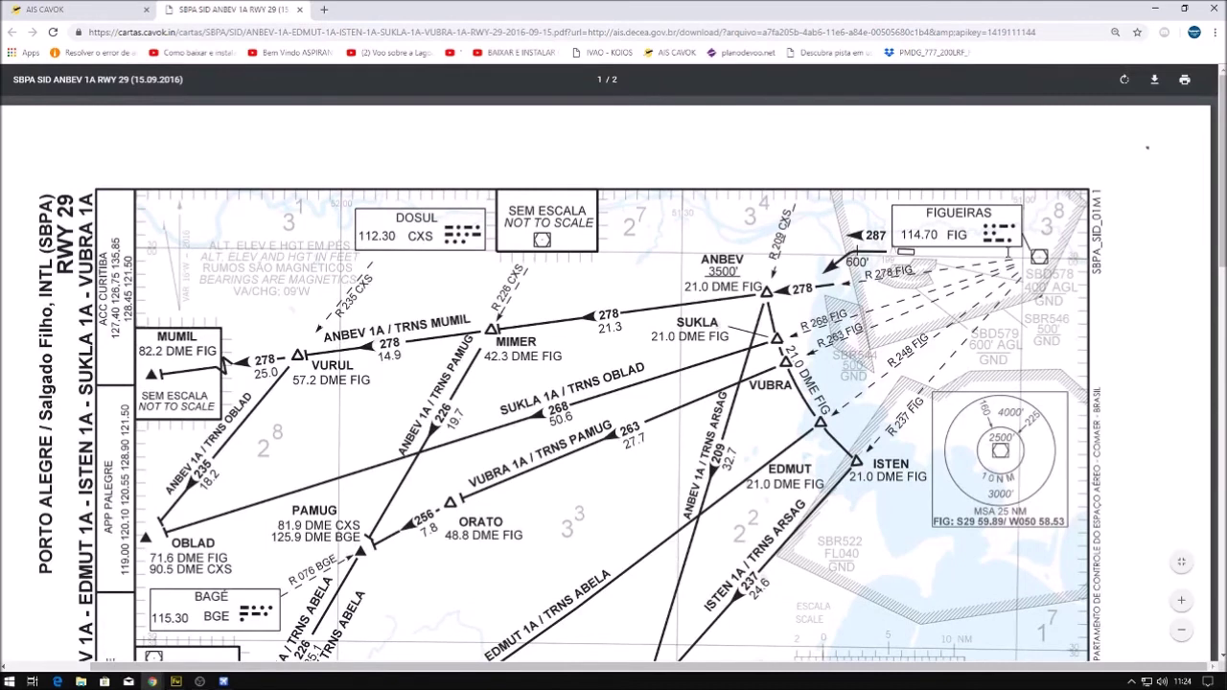
{"action": "scroll", "coordinate": [1002, 249], "scroll_direction": "up", "scroll_amount": 1}
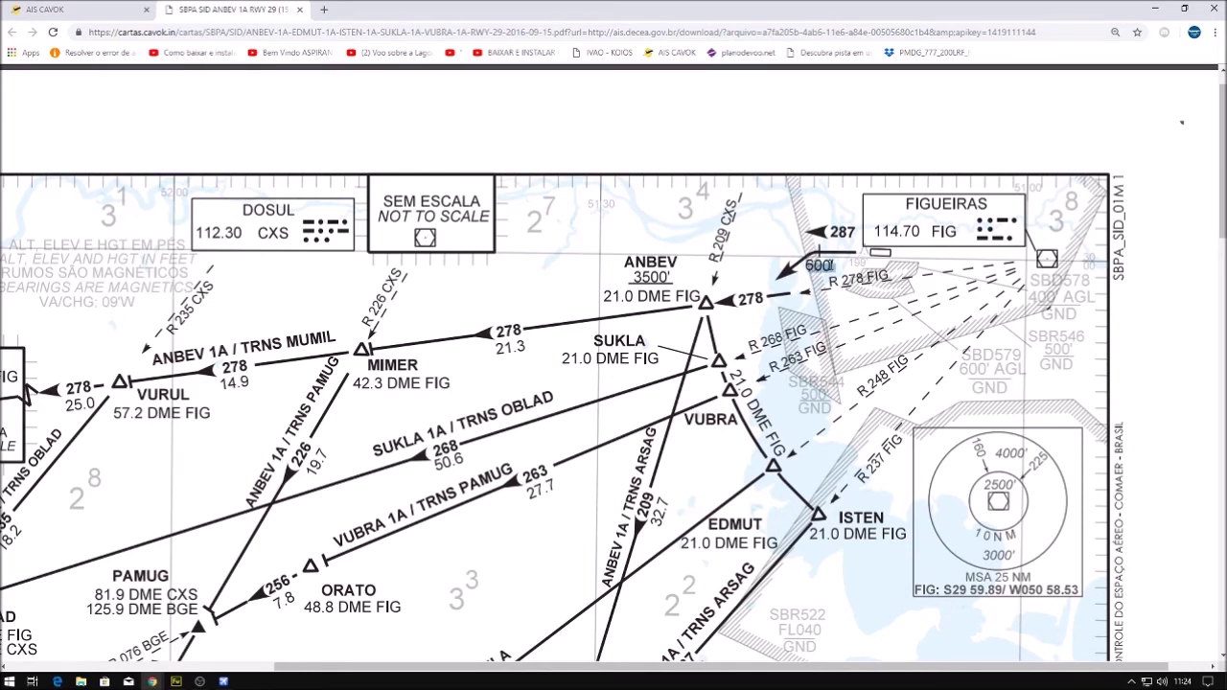
Step: Highlight the R 278 FIG radial and the FIGUEIRAS VOR's 114.70 frequency on the departure chart
{"action": "left_click_drag", "start_coordinate": [825, 285], "coordinate": [890, 276]}
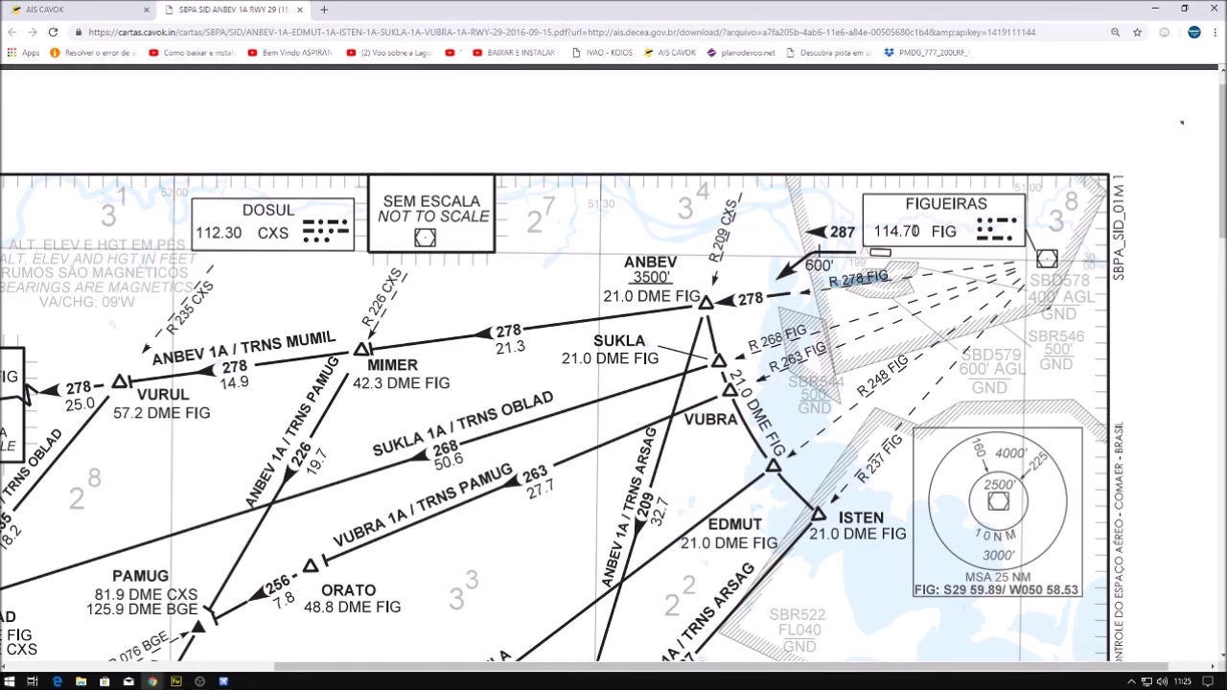
{"action": "left_click_drag", "start_coordinate": [907, 204], "coordinate": [1006, 203]}
{"action": "left_click", "coordinate": [941, 235]}
{"action": "left_click_drag", "start_coordinate": [932, 234], "coordinate": [880, 237]}
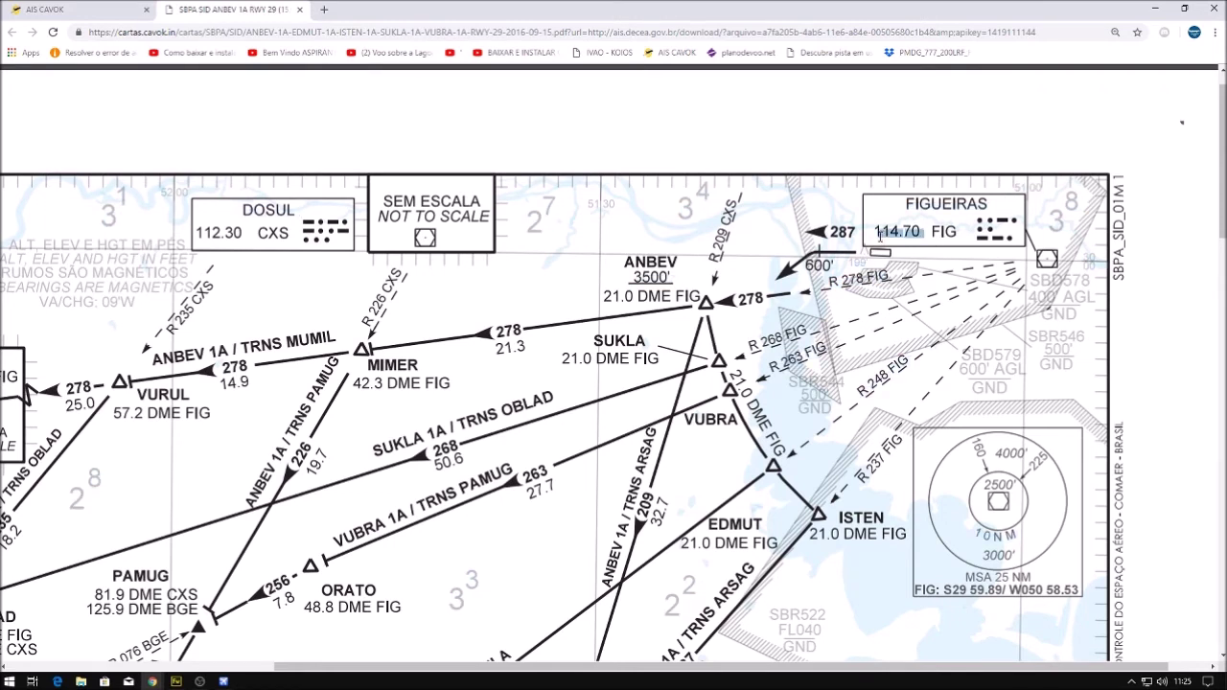